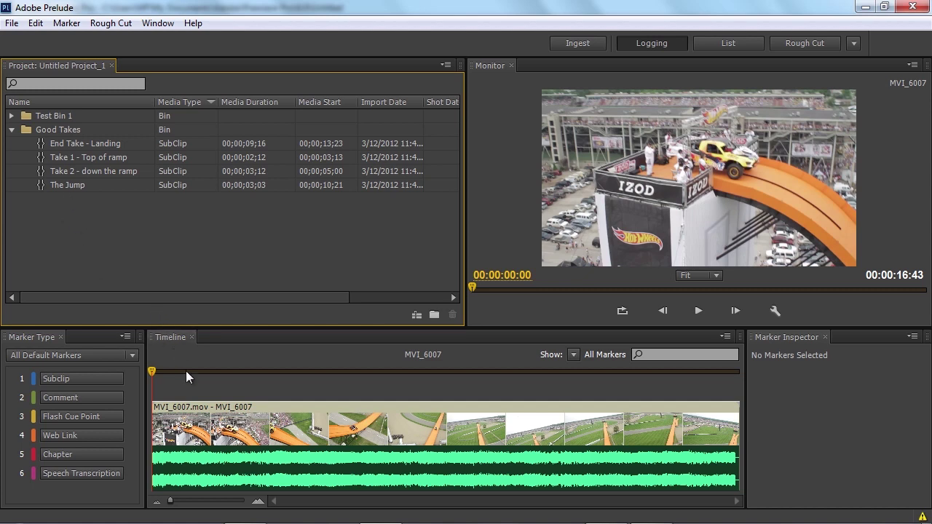
# Mark the MVI_6007 subclip 'This is the take' from 00:00:01:42 to 00:00:04:36, then save.
pyautogui.moveTo(185, 371); pyautogui.dragTo(211, 378)
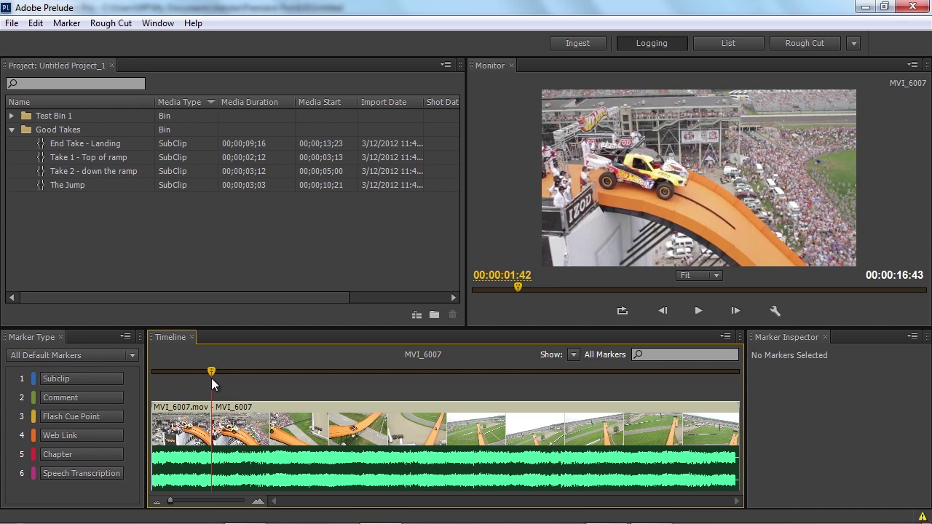
pyautogui.press('1')
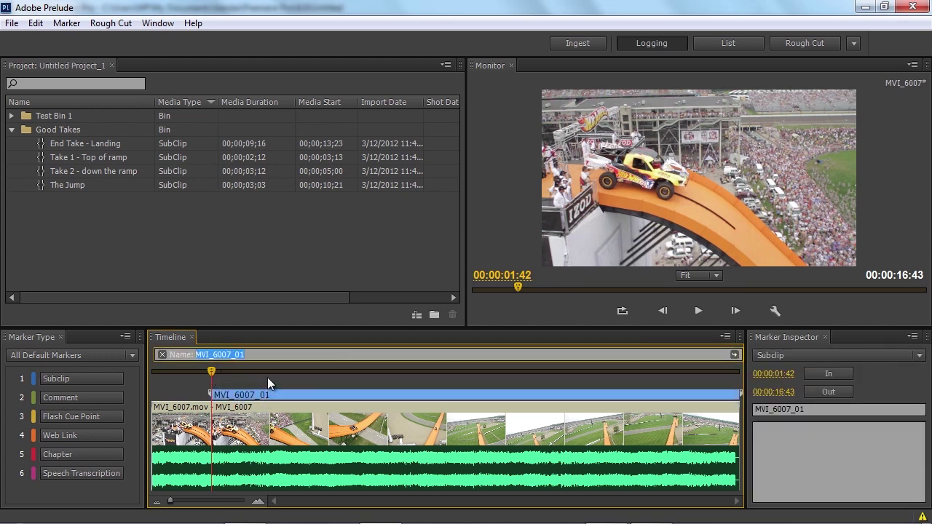
pyautogui.write('T')
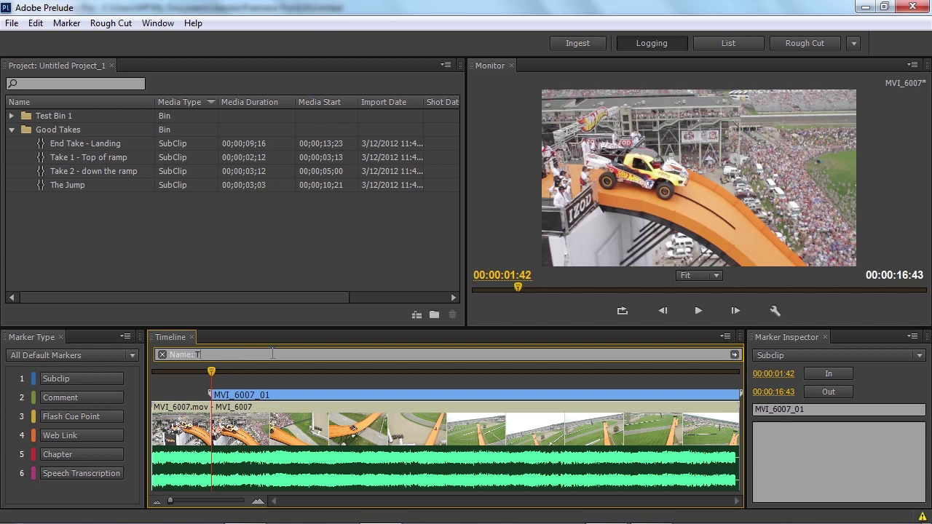
pyautogui.write('his is the take')
pyautogui.press('Return')
pyautogui.moveTo(273, 371); pyautogui.dragTo(309, 371)
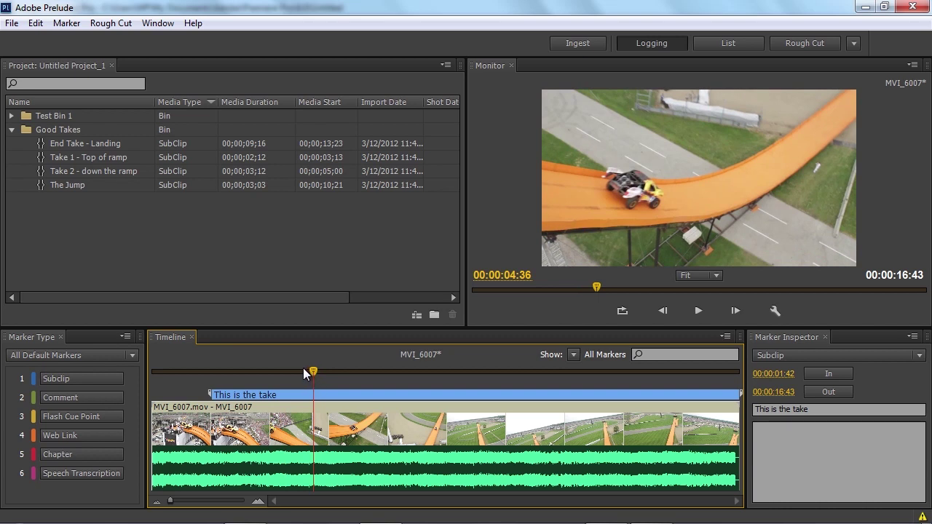
pyautogui.press('o')
pyautogui.moveTo(312, 373); pyautogui.dragTo(359, 375)
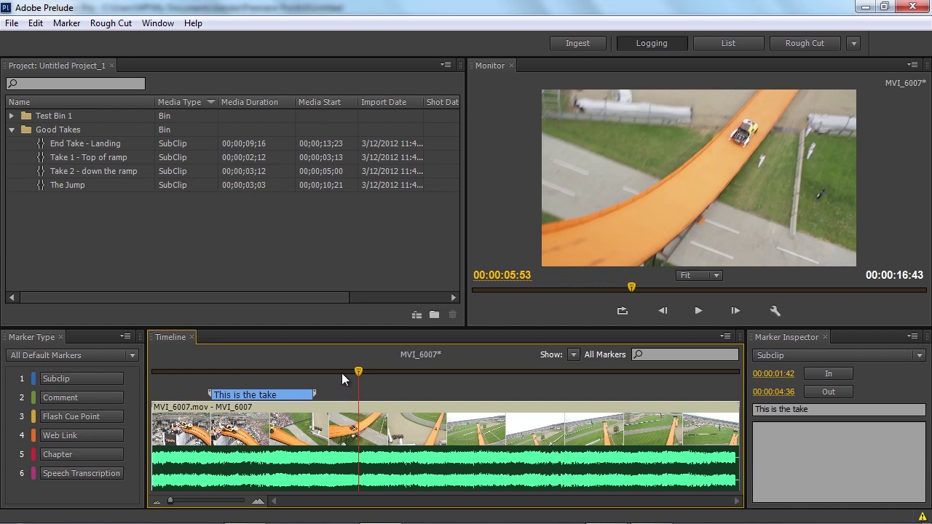
pyautogui.hotkey('ctrl', 's')
# Create a new empty rough cut named 'Test RC 2' and select it in the Project panel.
pyautogui.click(70, 231)
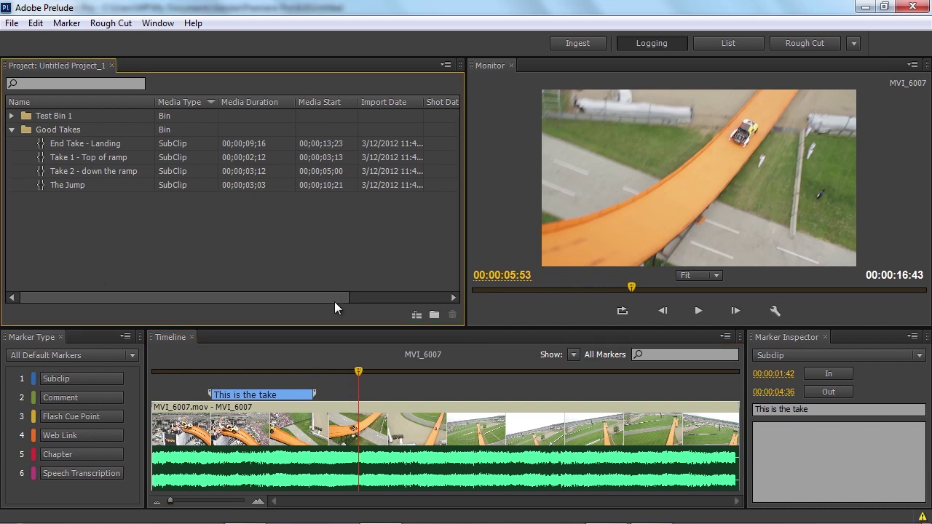
pyautogui.click(416, 315)
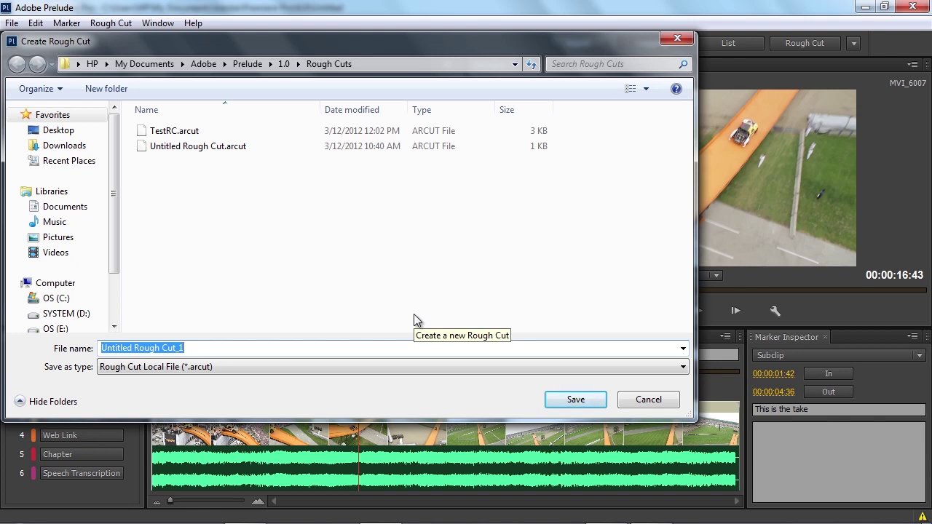
pyautogui.write('Test RC')
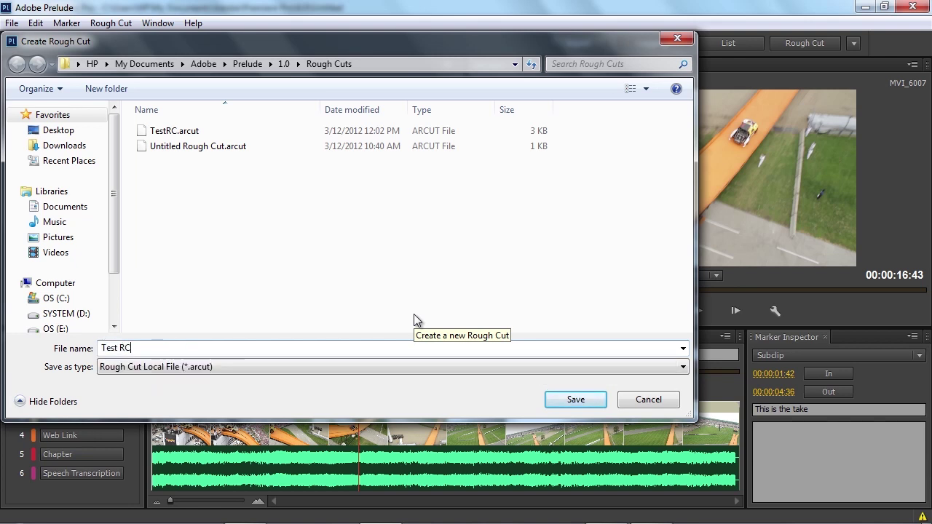
pyautogui.write(' 2')
pyautogui.press('Return')
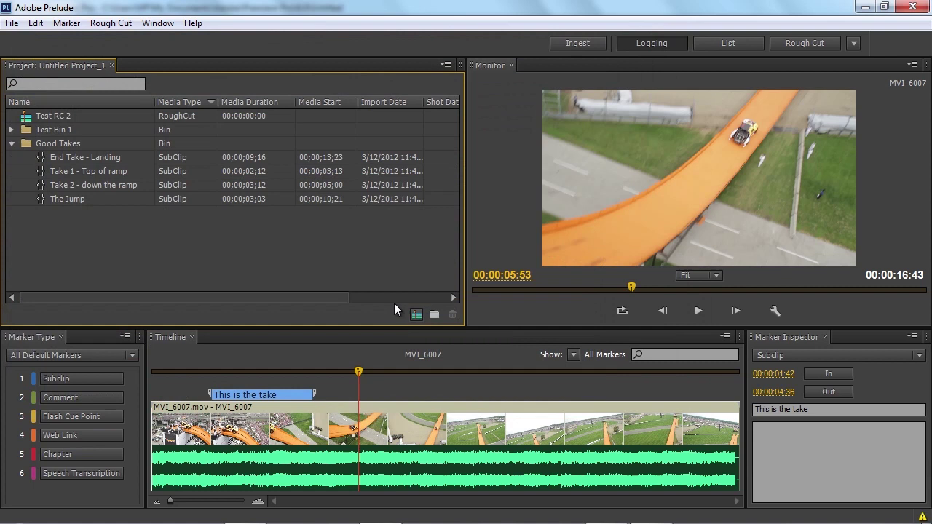
pyautogui.click(24, 117)
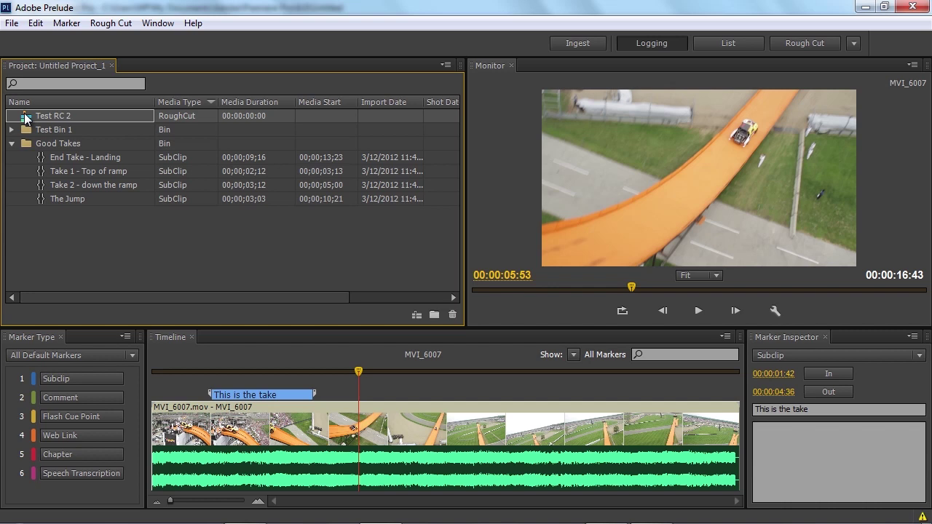
# Open Test RC 2 and append Take 1 - Top of ramp, Take 2 - down the ramp, The Jump, End Take - Landing.
pyautogui.doubleClick(25, 116)
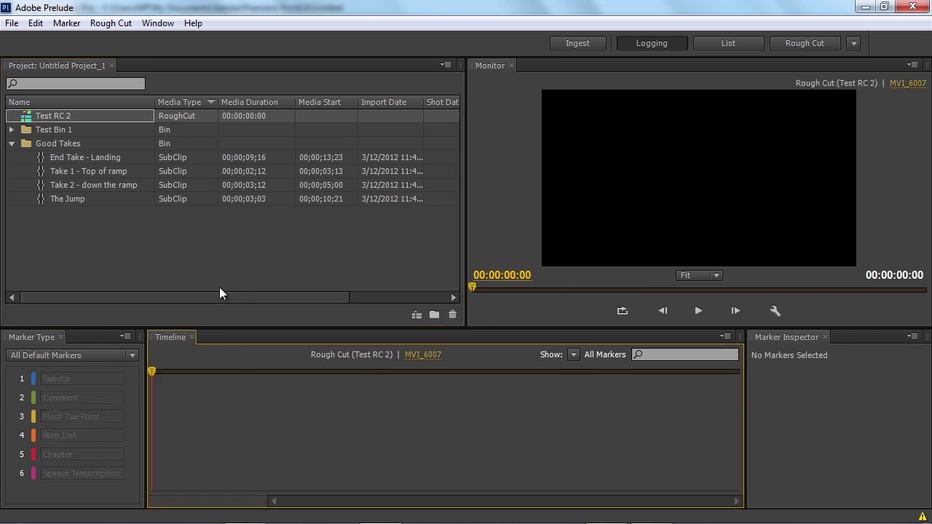
pyautogui.click(39, 169)
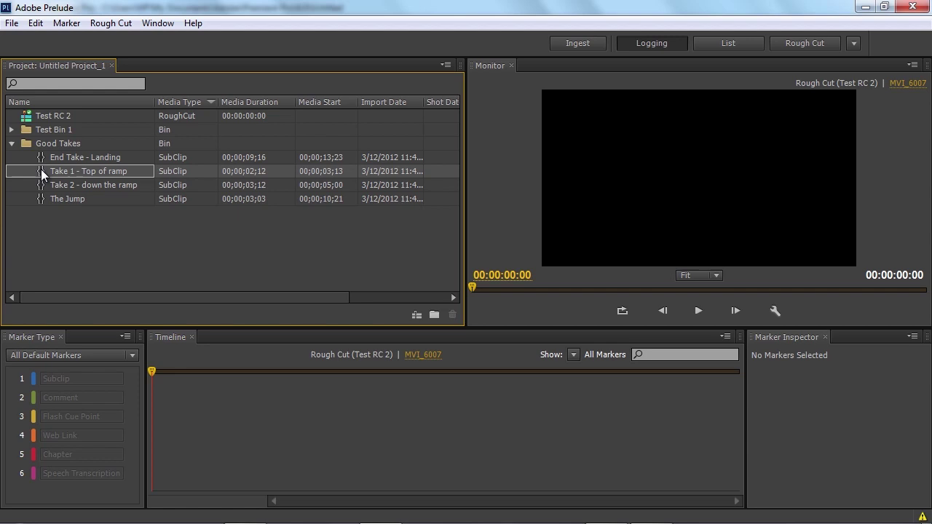
pyautogui.moveTo(43, 175)
pyautogui.mouseDown()
pyautogui.moveTo(129, 198)
pyautogui.moveTo(194, 389)
pyautogui.moveTo(197, 427)
pyautogui.moveTo(183, 426)
pyautogui.mouseUp()
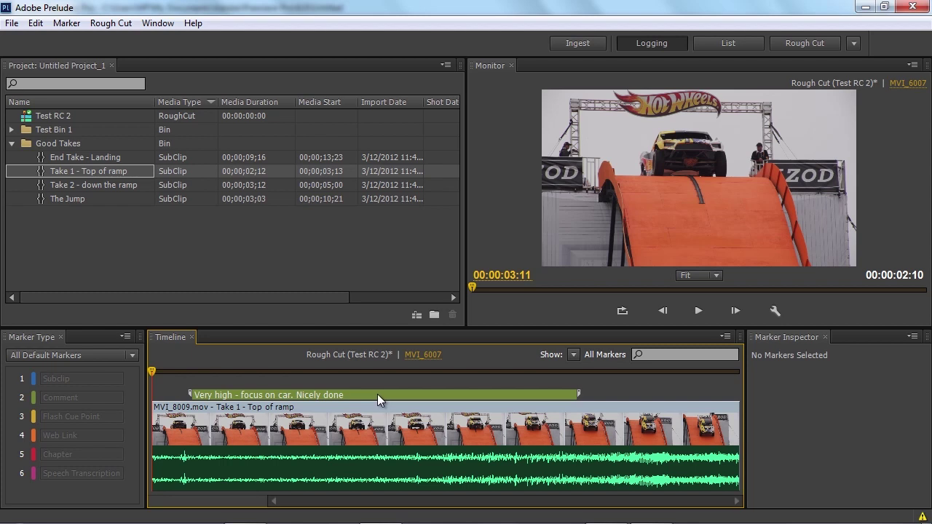
pyautogui.click(41, 186)
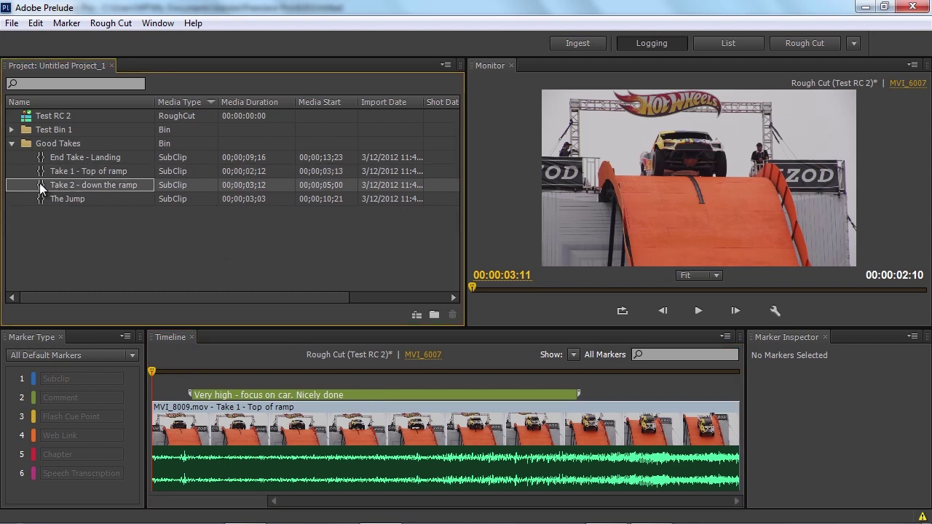
pyautogui.moveTo(41, 187); pyautogui.dragTo(724, 427)
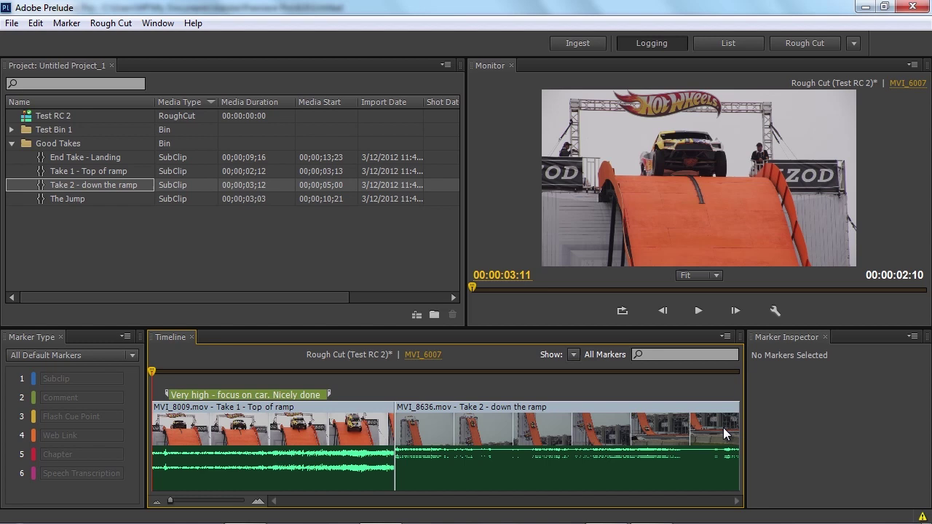
pyautogui.click(42, 200)
pyautogui.moveTo(41, 200)
pyautogui.mouseDown()
pyautogui.moveTo(623, 394)
pyautogui.moveTo(704, 444)
pyautogui.mouseUp()
pyautogui.click(41, 157)
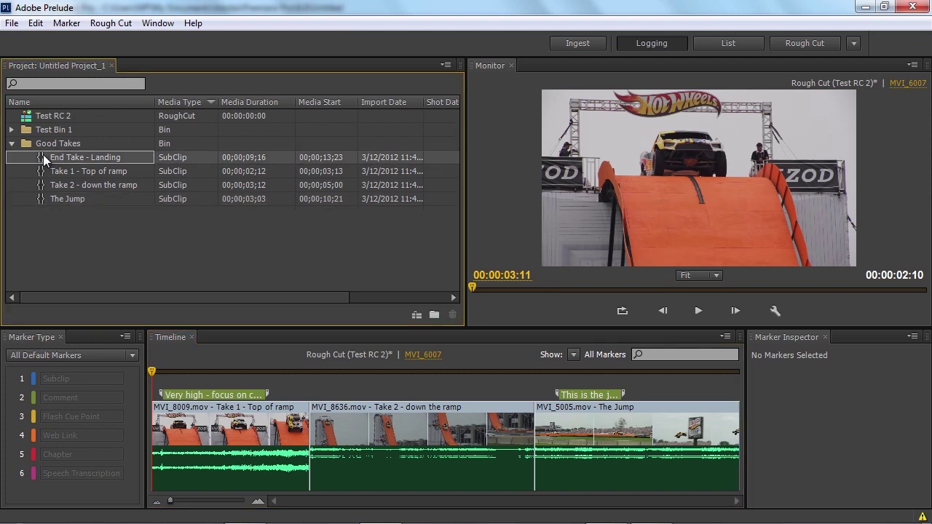
pyautogui.moveTo(43, 154); pyautogui.dragTo(722, 431)
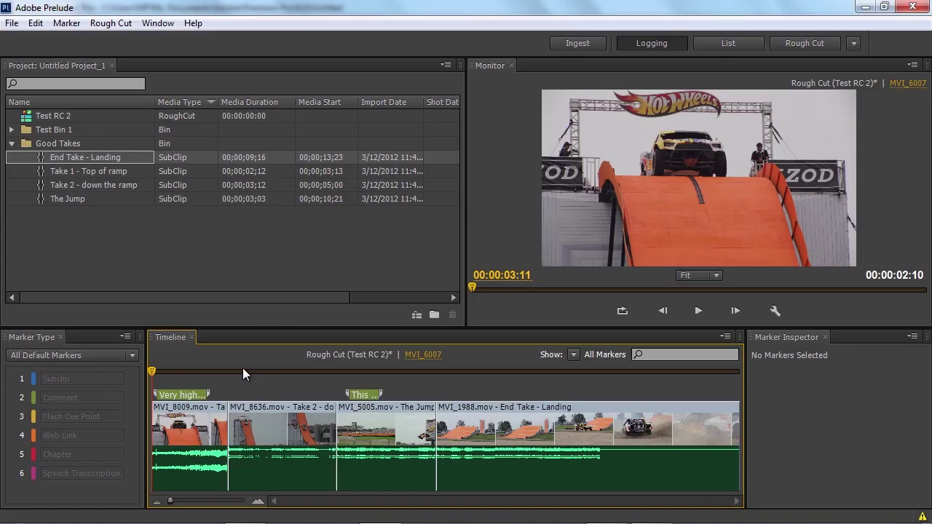
# Play back the assembled rough cut, stop it, and save it.
pyautogui.press('space')
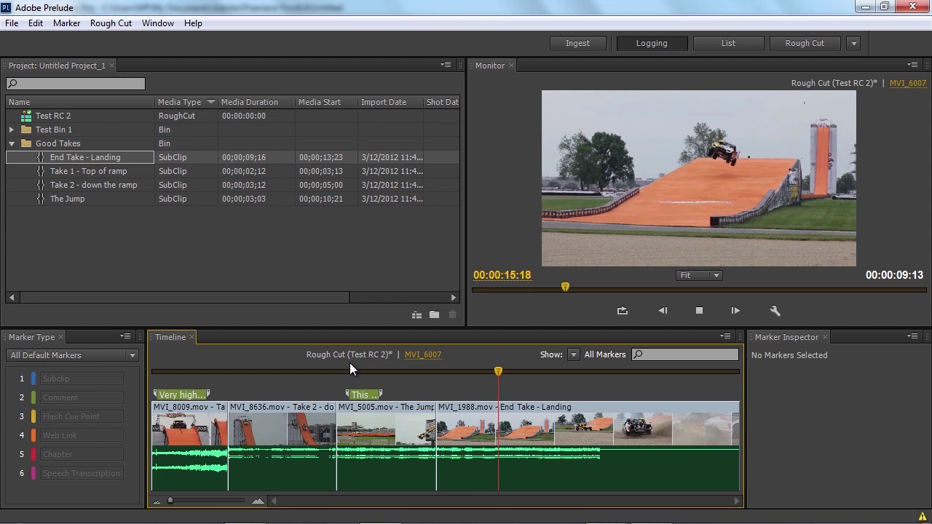
pyautogui.press('space')
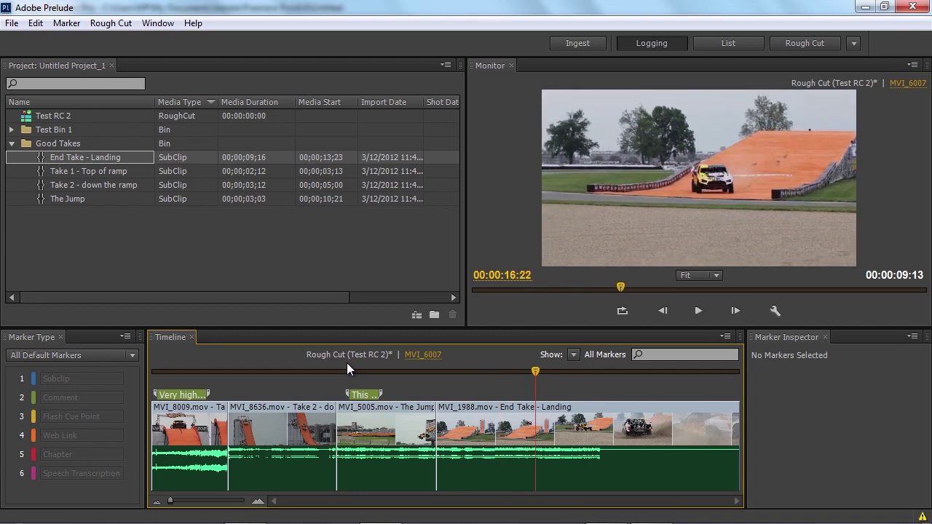
pyautogui.hotkey('ctrl', 's')
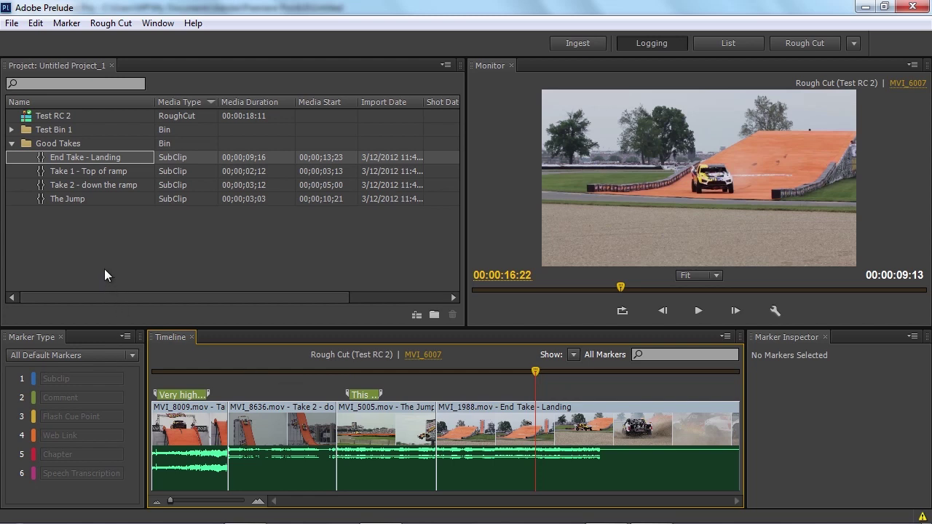
# Send Test RC 2 to Premiere Pro via File > Send to Premiere Pro and switch to Premiere.
pyautogui.click(29, 118)
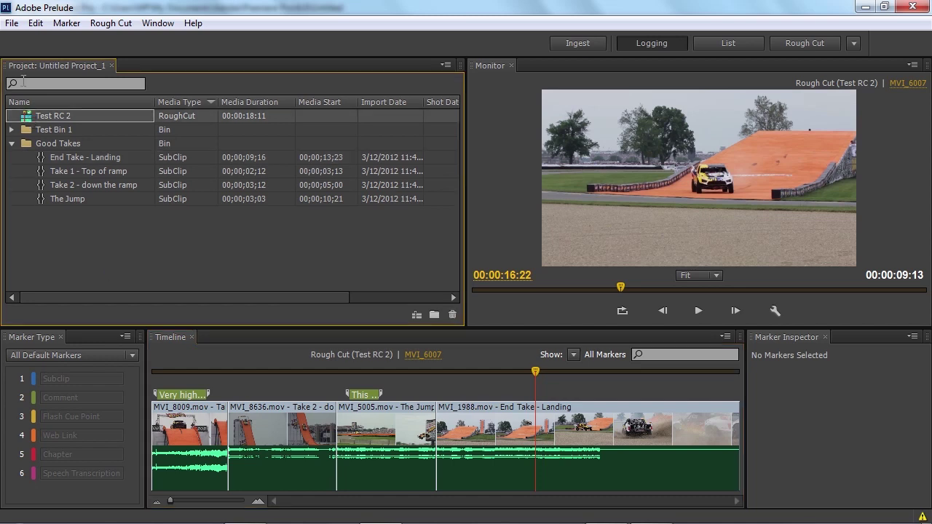
pyautogui.click(13, 24)
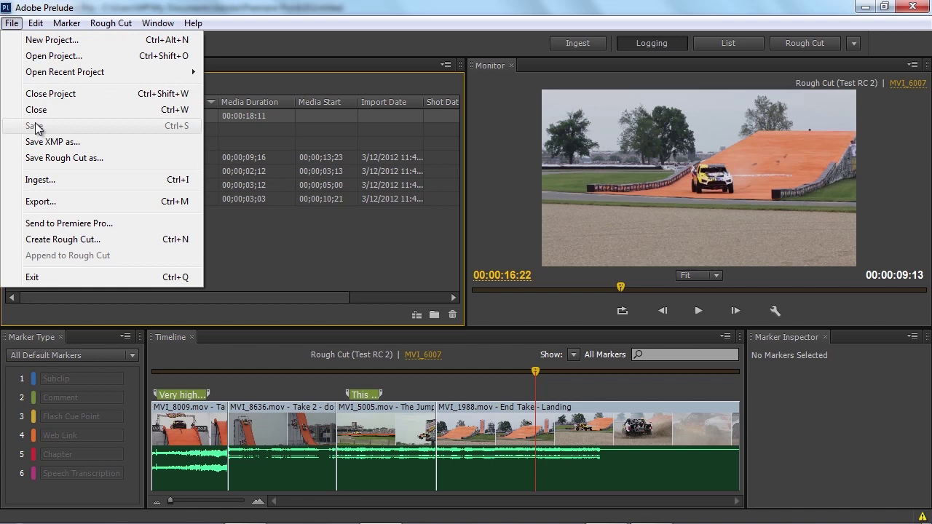
pyautogui.click(60, 225)
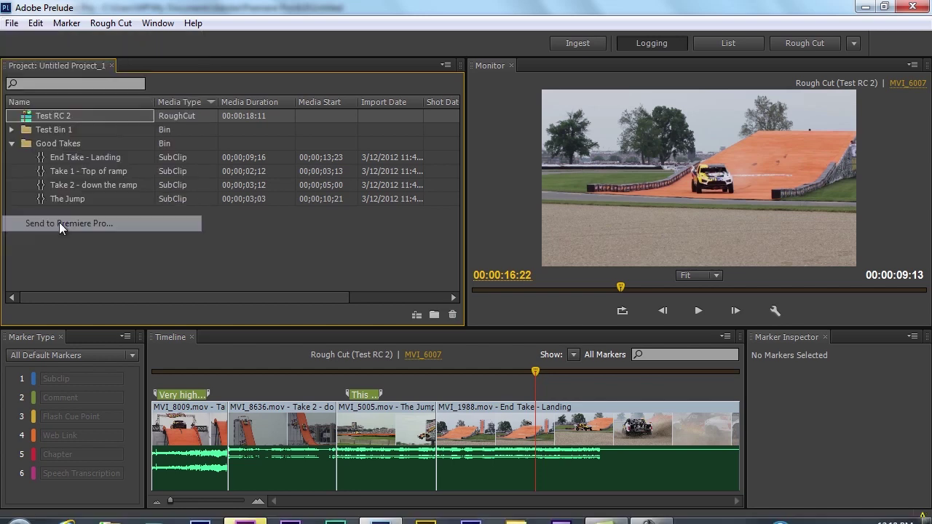
pyautogui.click(243, 513)
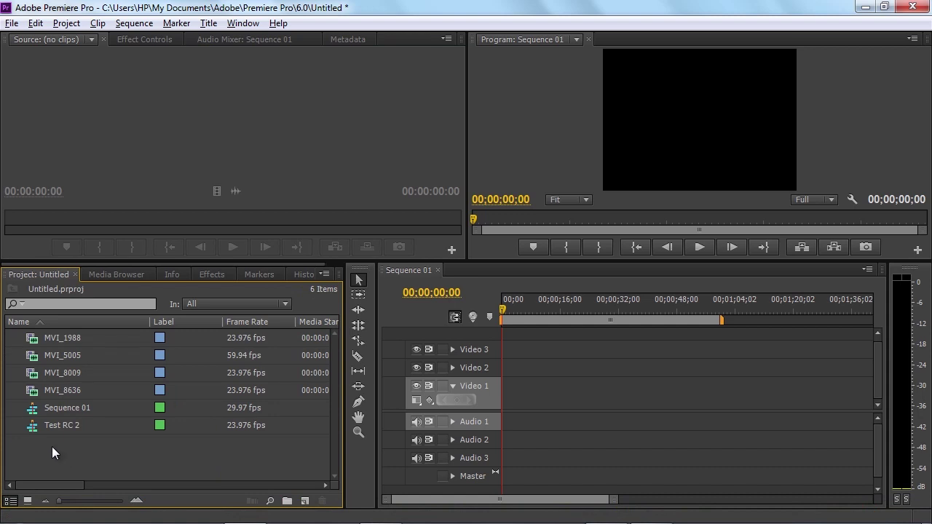
# Open the Test RC 2 sequence in Premiere Pro and zoom the timeline in on its four clips.
pyautogui.click(34, 422)
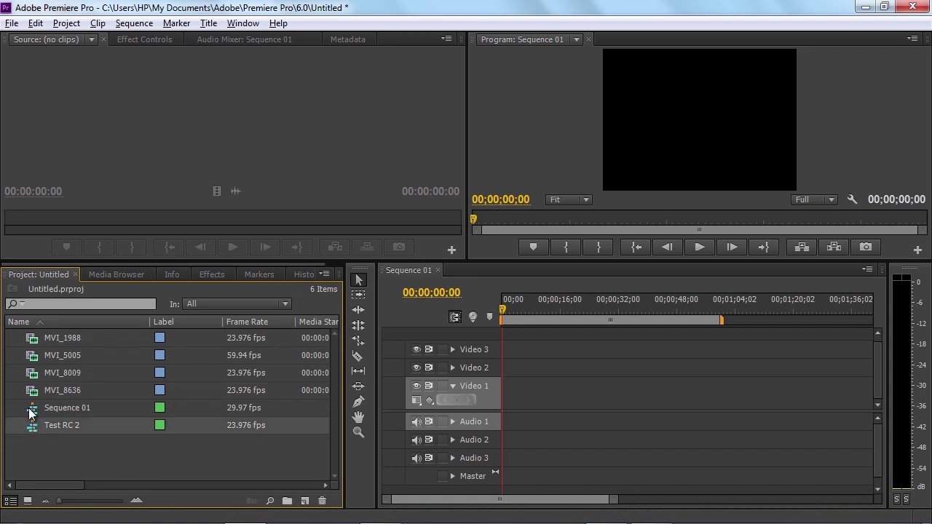
pyautogui.click(31, 396)
pyautogui.keyDown('shift'); pyautogui.click(34, 342); pyautogui.keyUp('shift')
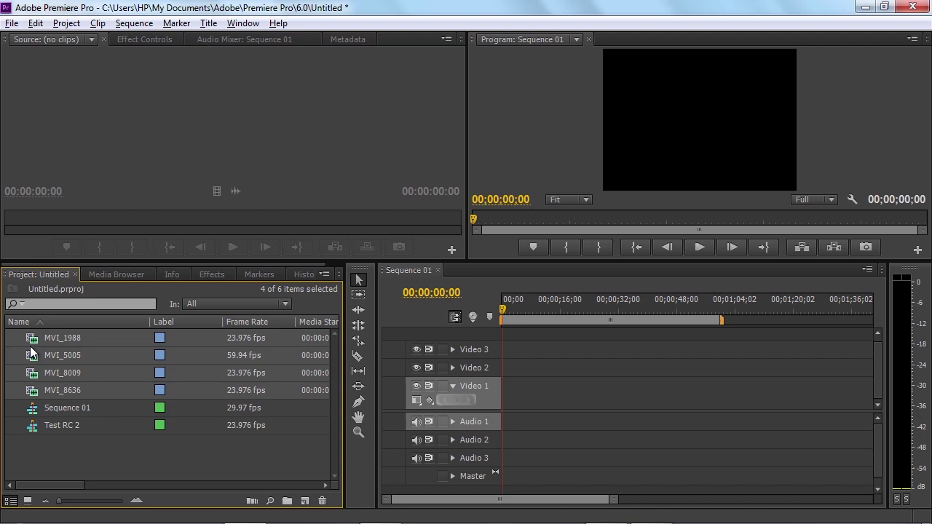
pyautogui.click(34, 427)
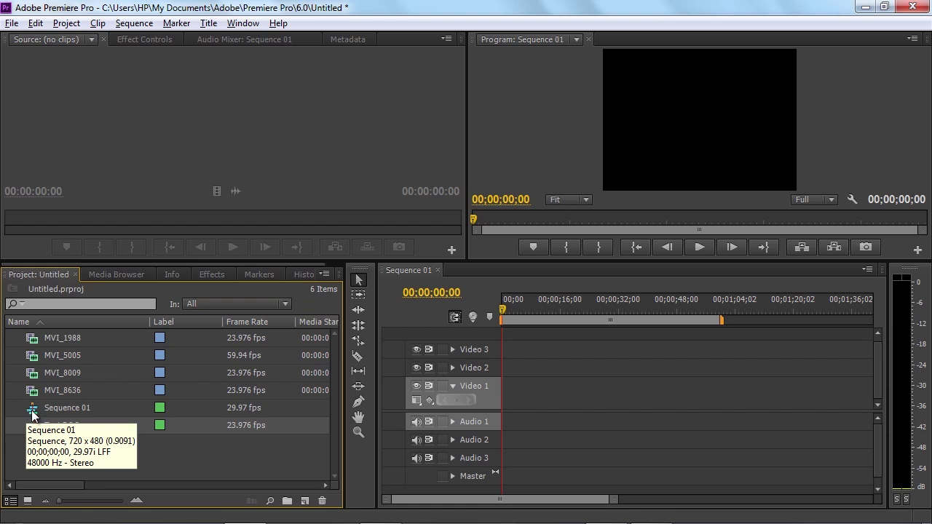
pyautogui.doubleClick(34, 426)
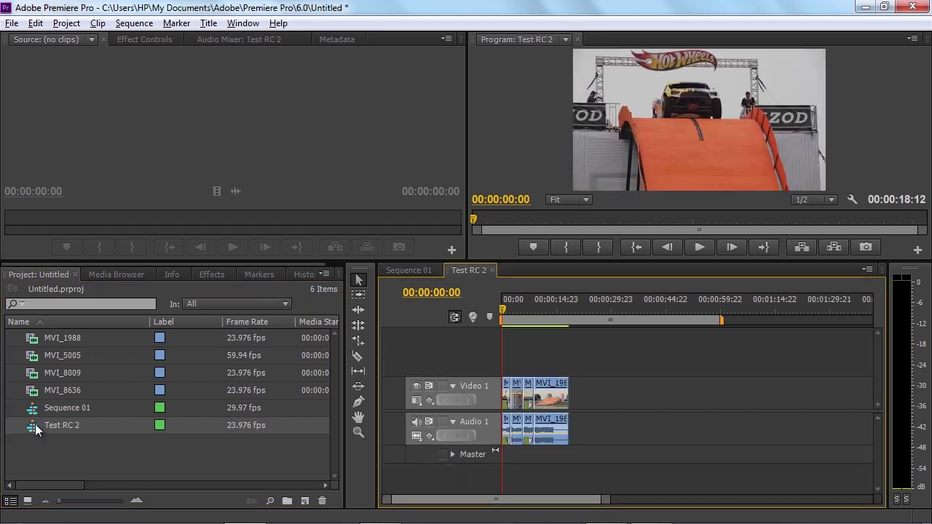
pyautogui.moveTo(608, 500); pyautogui.dragTo(542, 503)
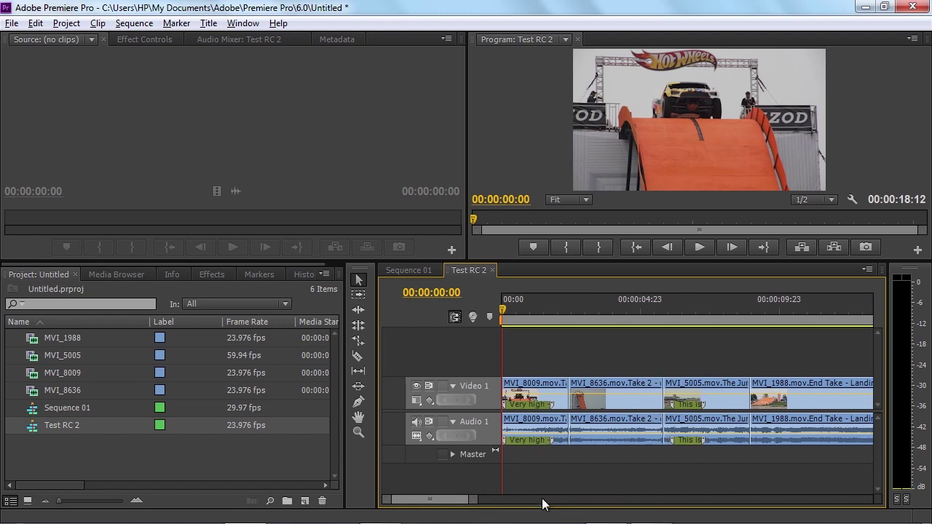
# Trim 00:00:00:16 off the end of MVI_8009, leaving a gap before MVI_8636.
pyautogui.doubleClick(536, 393)
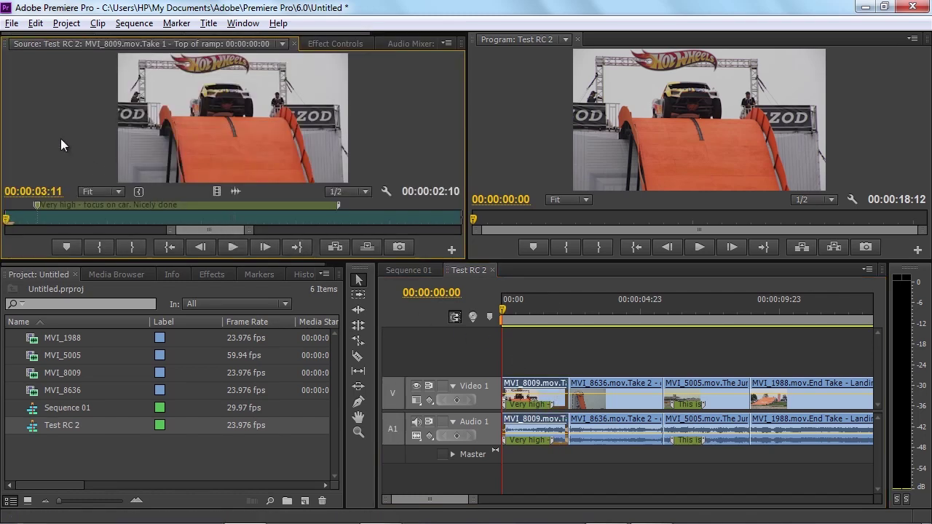
pyautogui.click(93, 203)
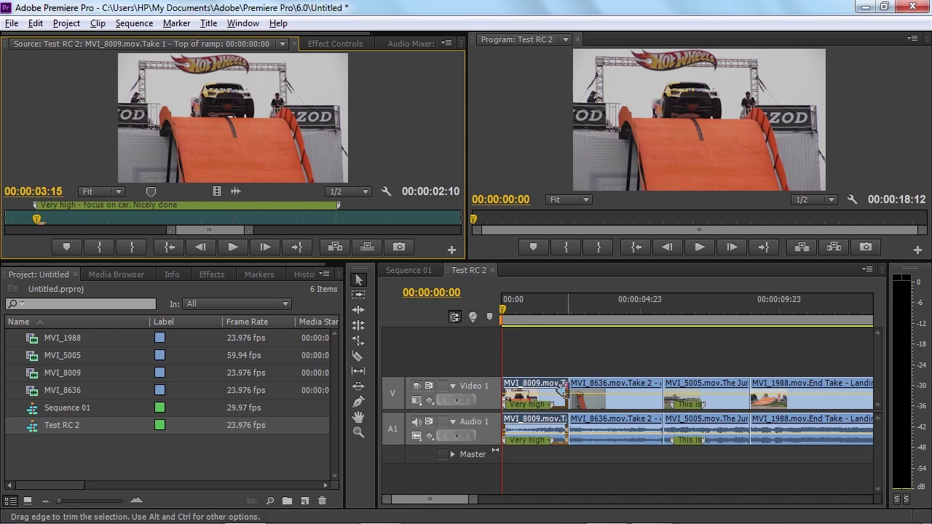
pyautogui.moveTo(564, 387); pyautogui.dragTo(548, 390)
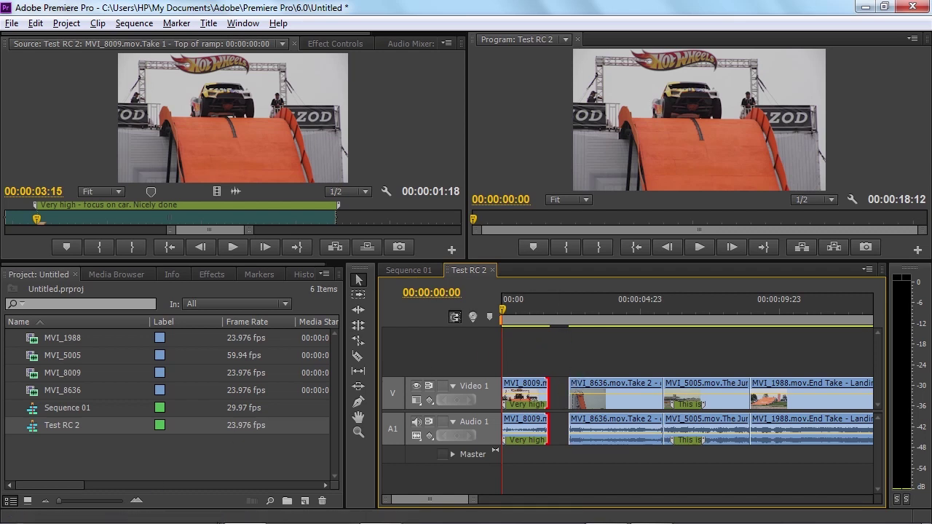
# Switch back to Adobe Prelude and open its File menu.
pyautogui.moveTo(149, 521)
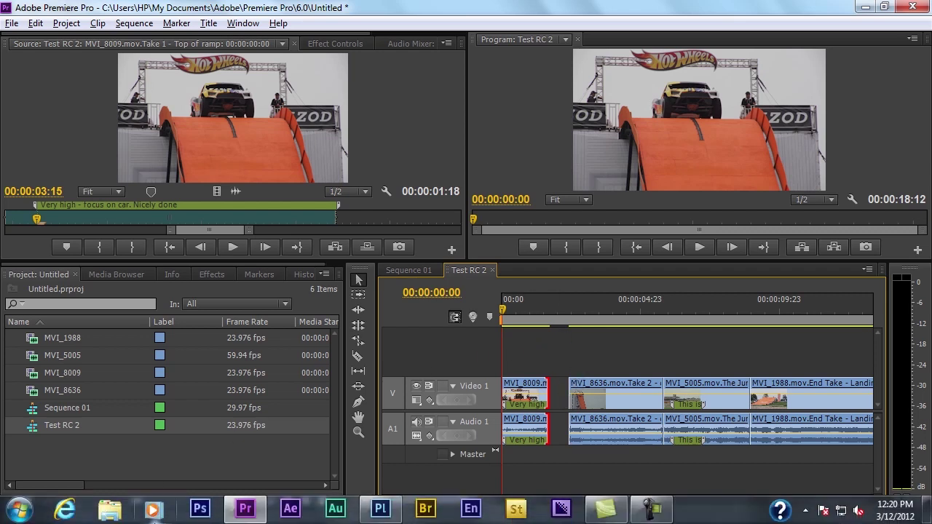
pyautogui.click(379, 515)
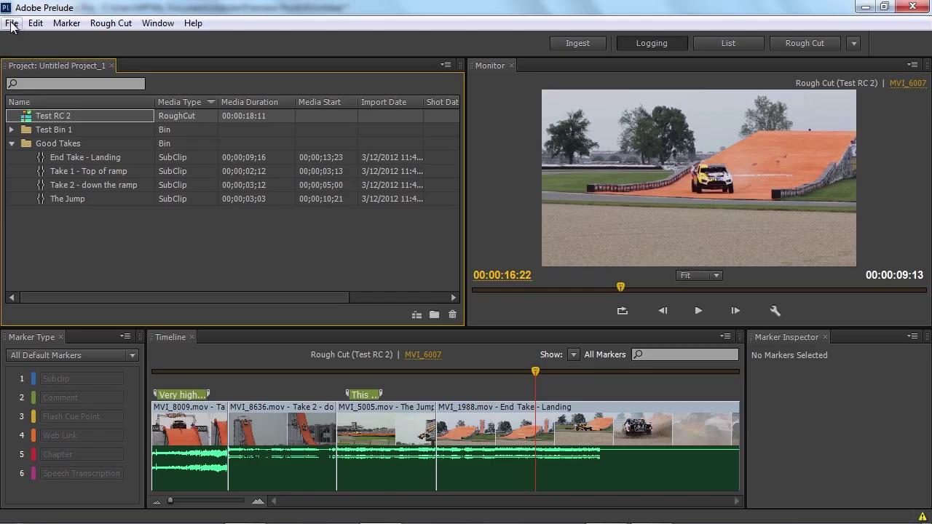
pyautogui.click(11, 26)
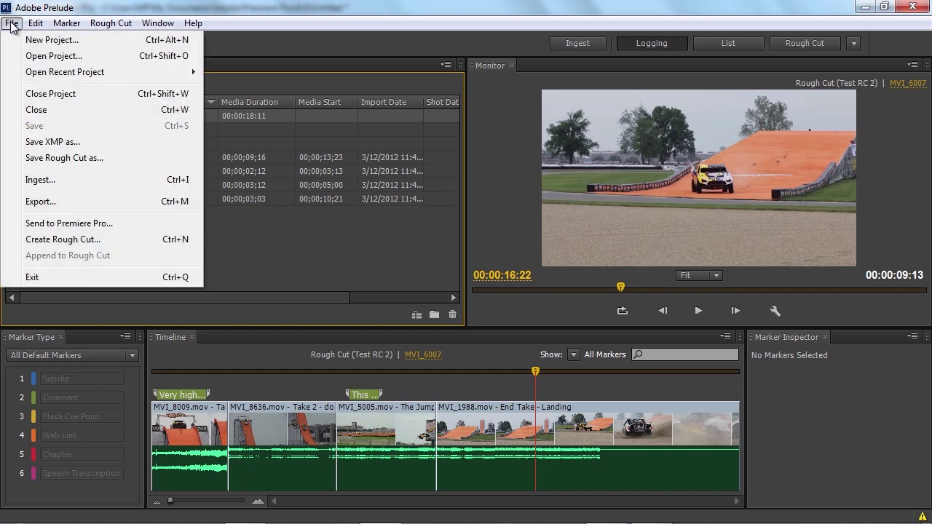
# Set the export to Local Disk as Premiere Pro project 'TestProject Export' with media included.
pyautogui.click(64, 202)
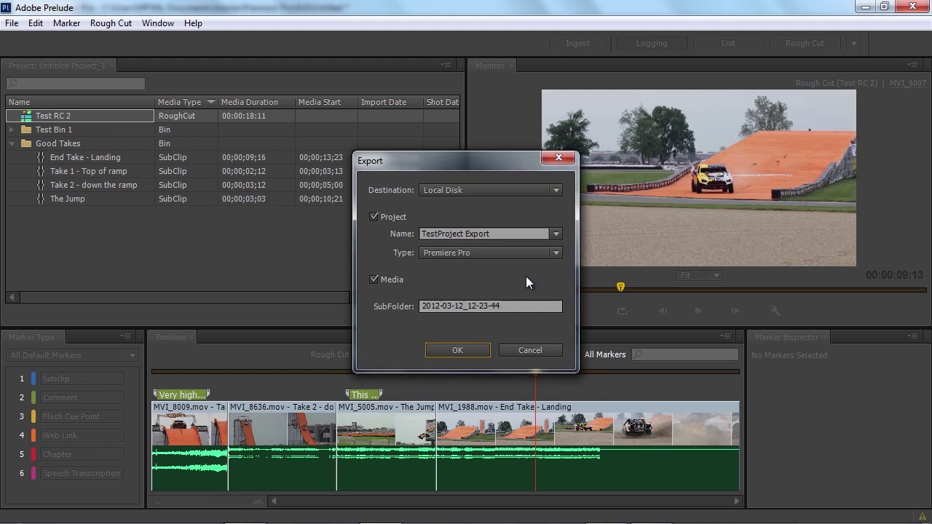
pyautogui.click(557, 191)
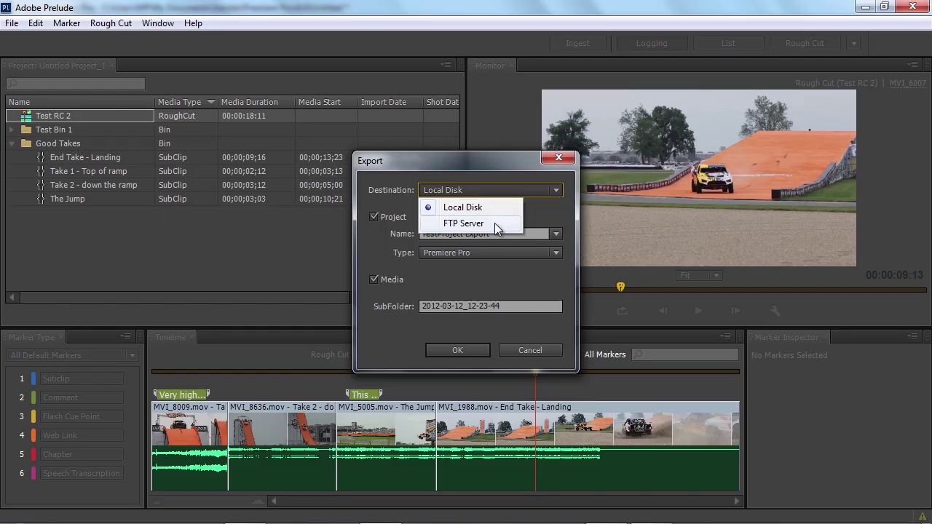
pyautogui.click(557, 206)
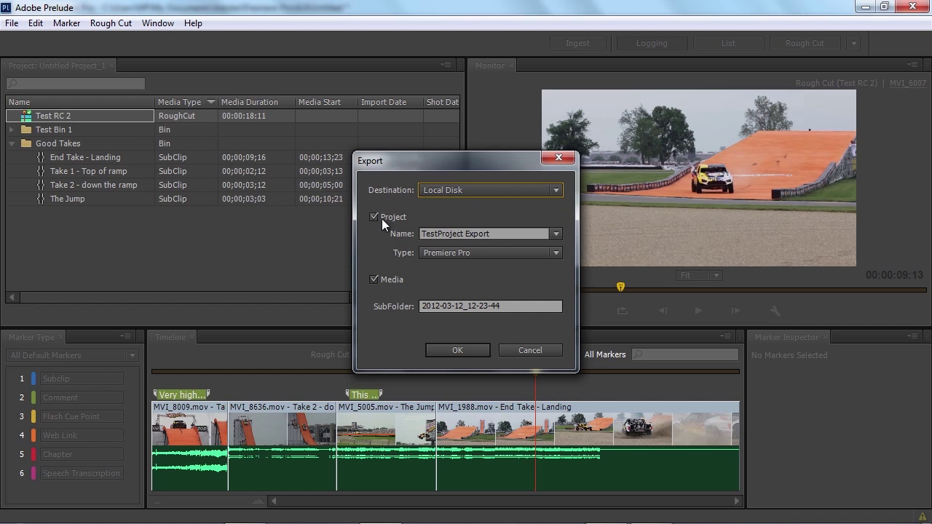
pyautogui.click(503, 233)
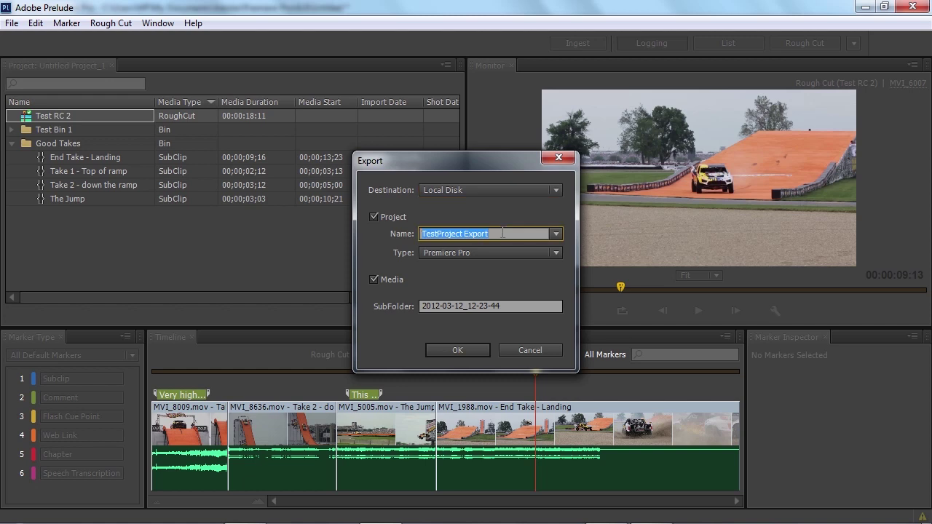
pyautogui.click(556, 253)
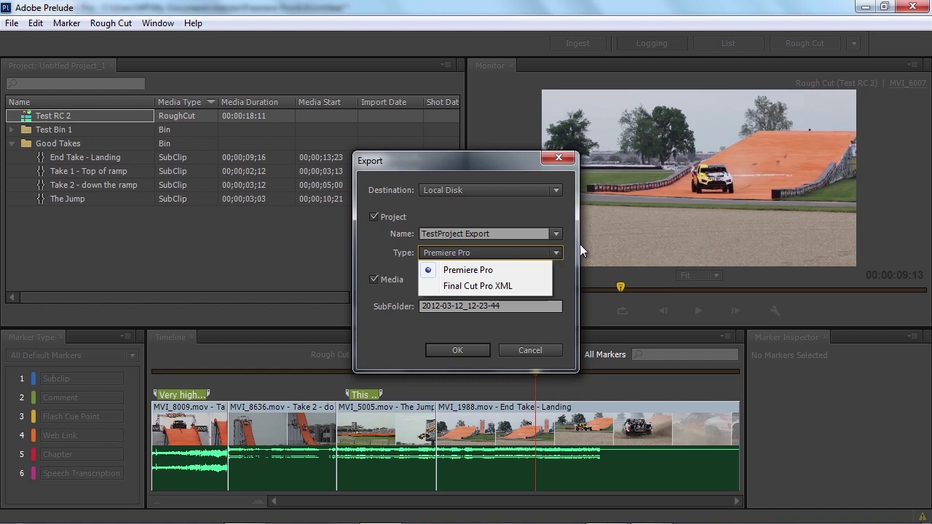
pyautogui.click(563, 253)
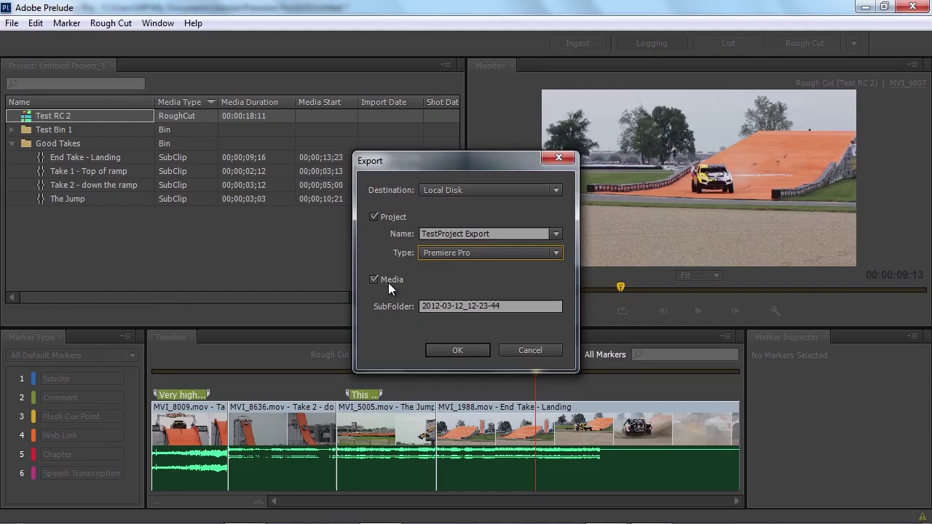
# Confirm the export and choose a newly created folder 'Export RC' as its destination.
pyautogui.click(442, 348)
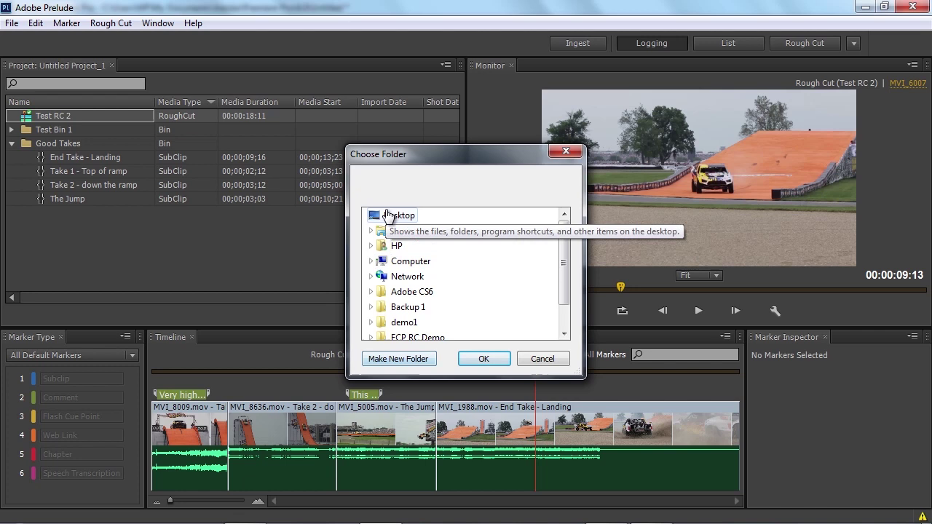
pyautogui.click(405, 358)
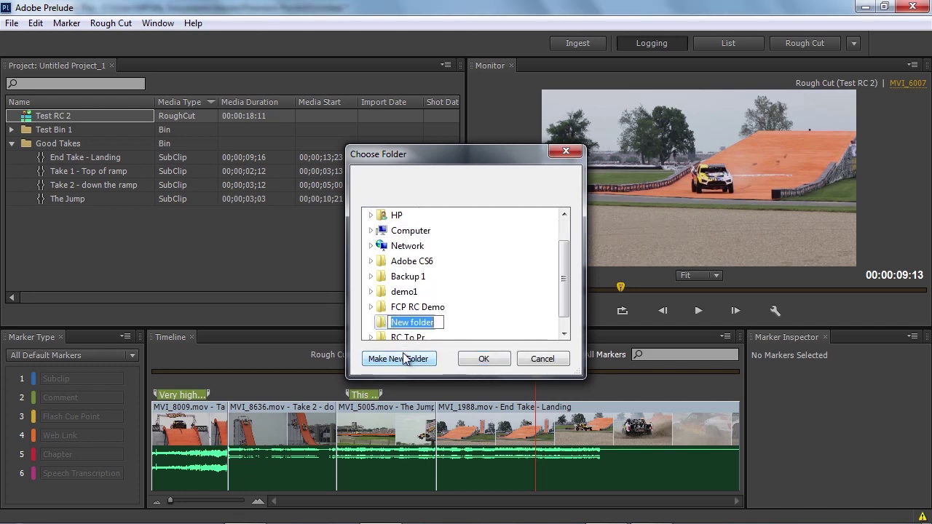
pyautogui.write('Export RC')
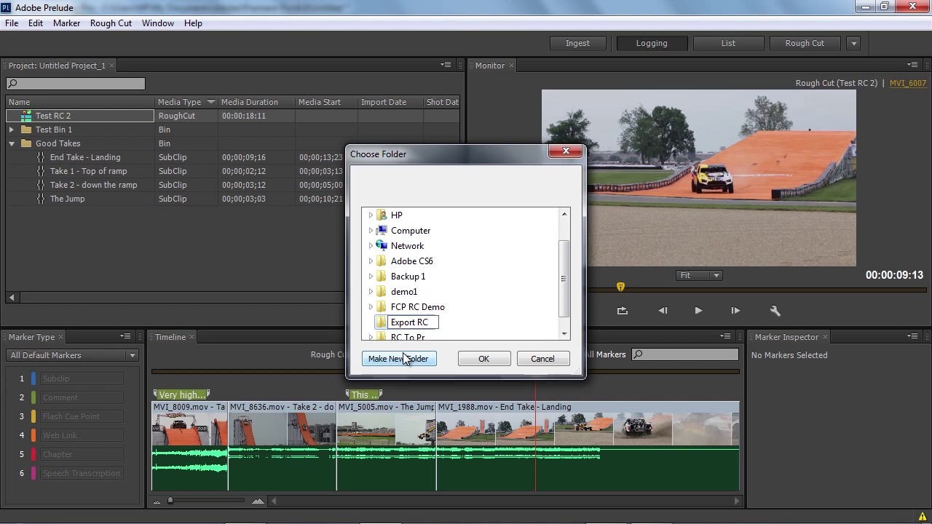
pyautogui.press('Return')
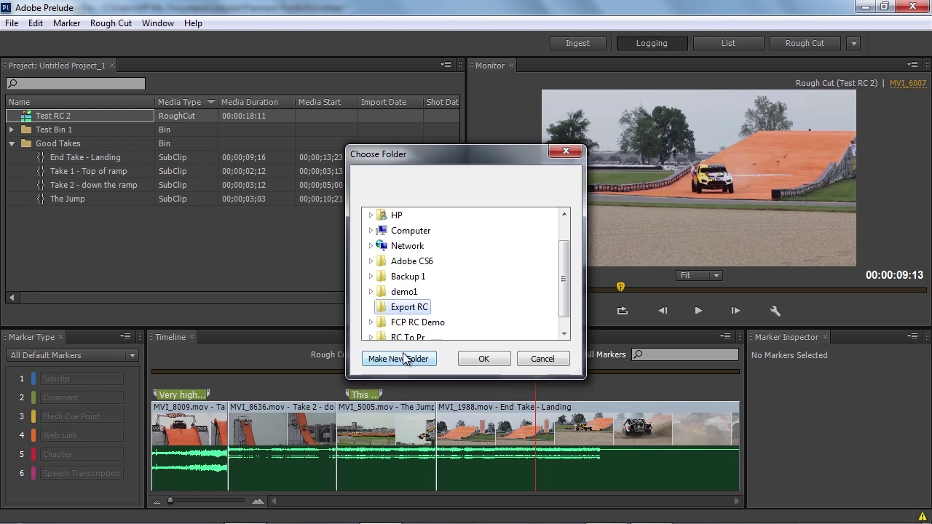
pyautogui.click(483, 359)
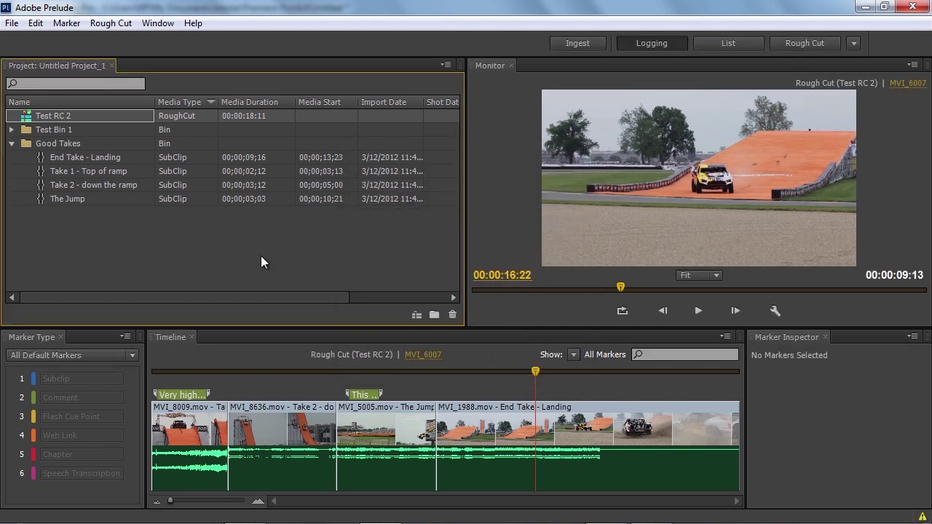